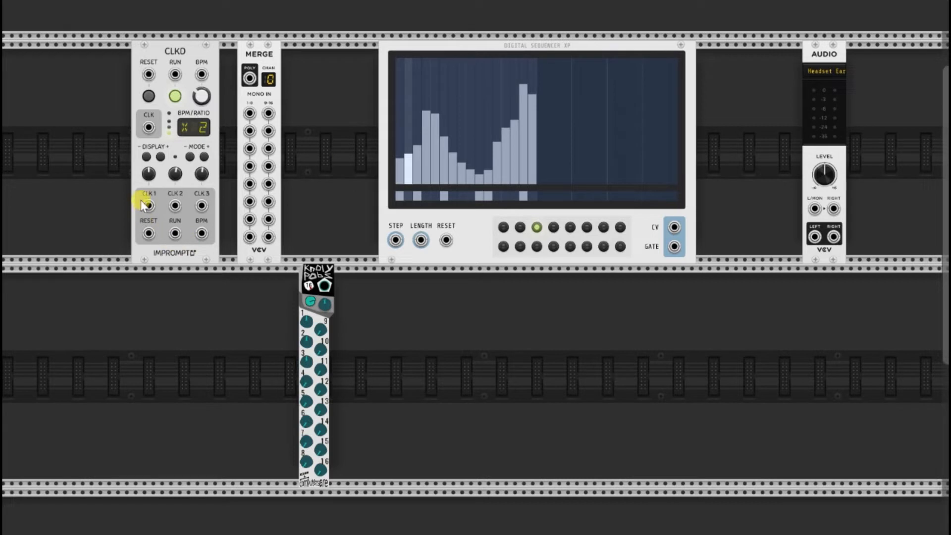
Patch Clkd's clock 1 output into the sequencer's STEP input and switch between sequences 1, 2 and 3, ending on sequence 1.
drag(145, 204, 396, 241)
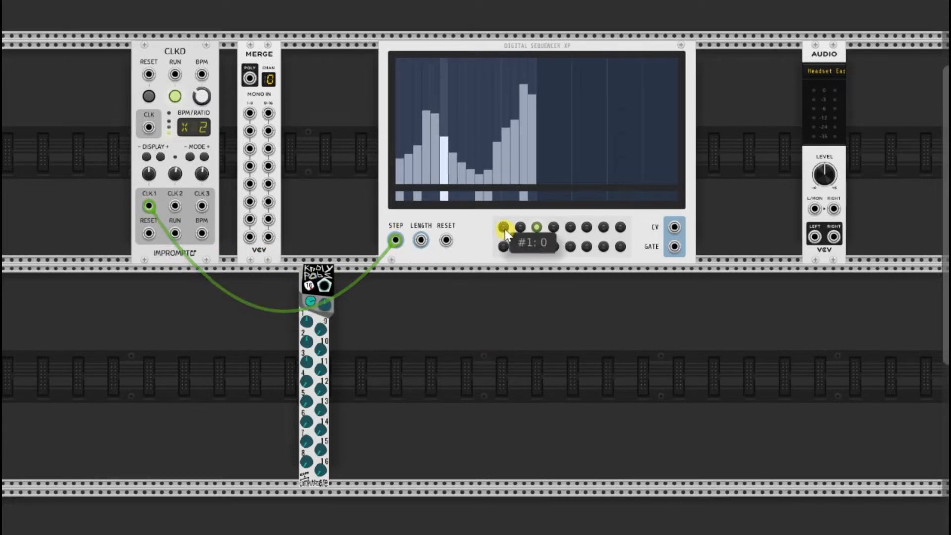
click(520, 227)
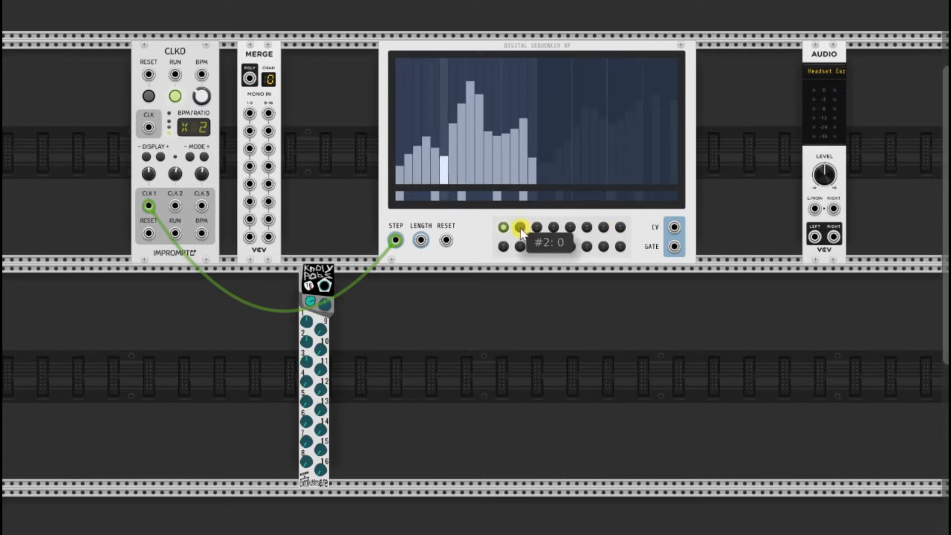
click(537, 228)
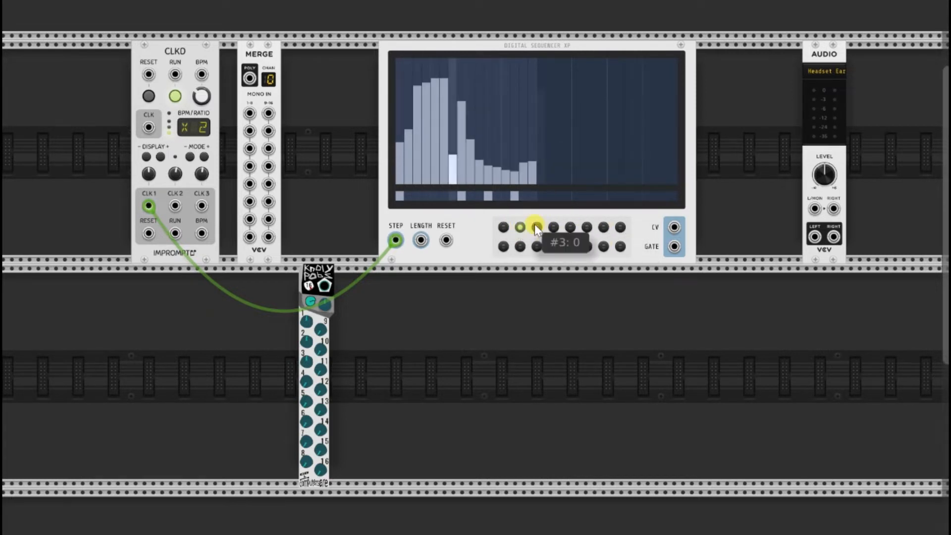
click(503, 227)
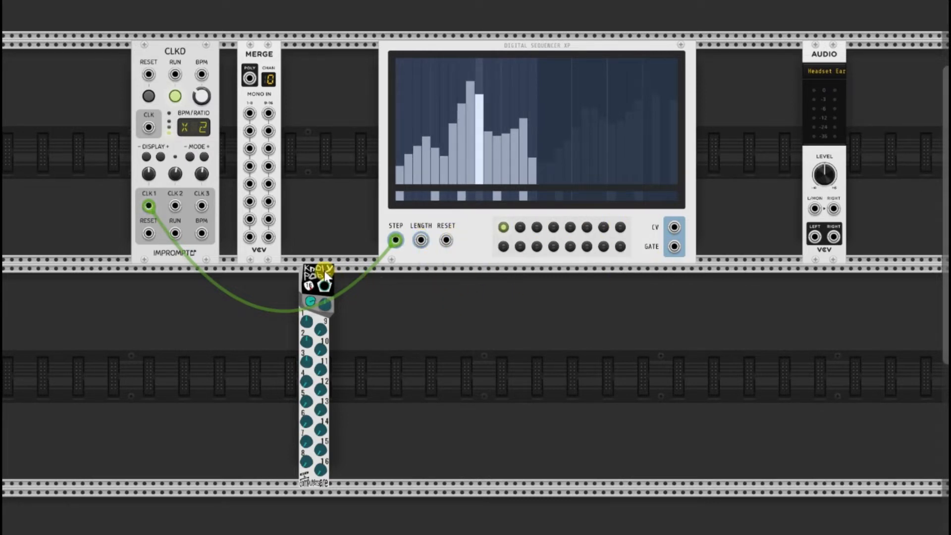
Mount Knoly Pobs beside the sequencer and patch its main output into LENGTH so that channel 1 controls sequence 1's length.
drag(326, 275, 371, 51)
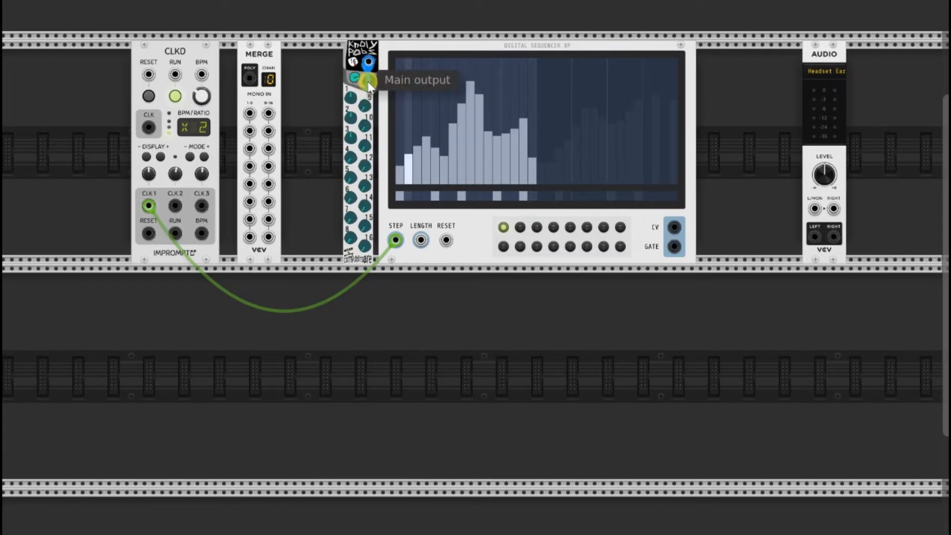
drag(369, 83, 421, 240)
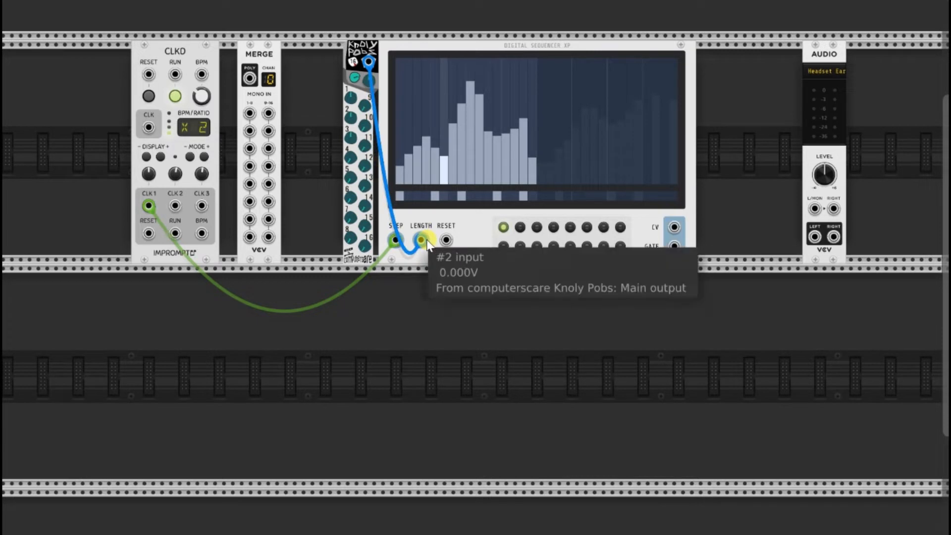
mouse_move(349, 98)
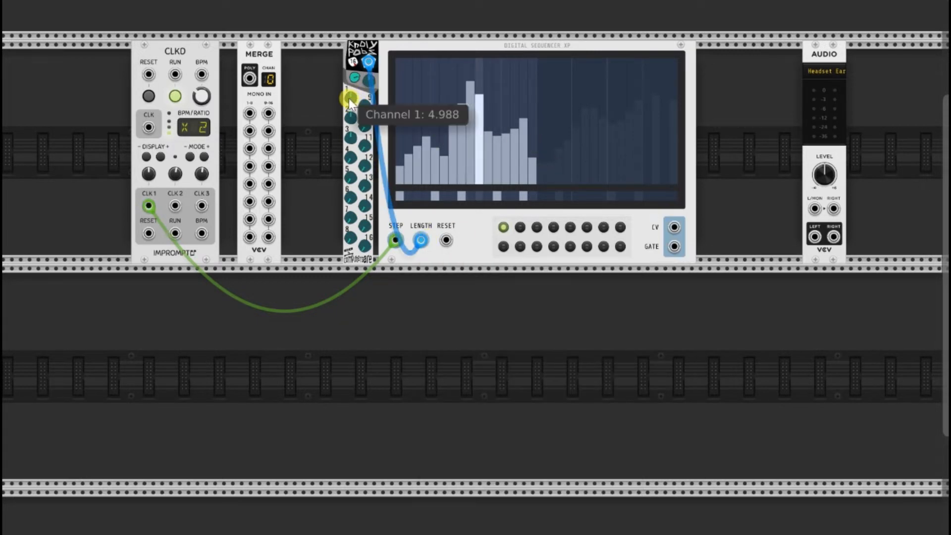
mouse_move(349, 98)
mouse_down()
mouse_move(349, 72)
mouse_move(349, 120)
mouse_move(349, 98)
mouse_up()
Shorten sequence 2 to 12 steps with Knoly Pobs channel 2, and unpatch the LENGTH input.
click(519, 227)
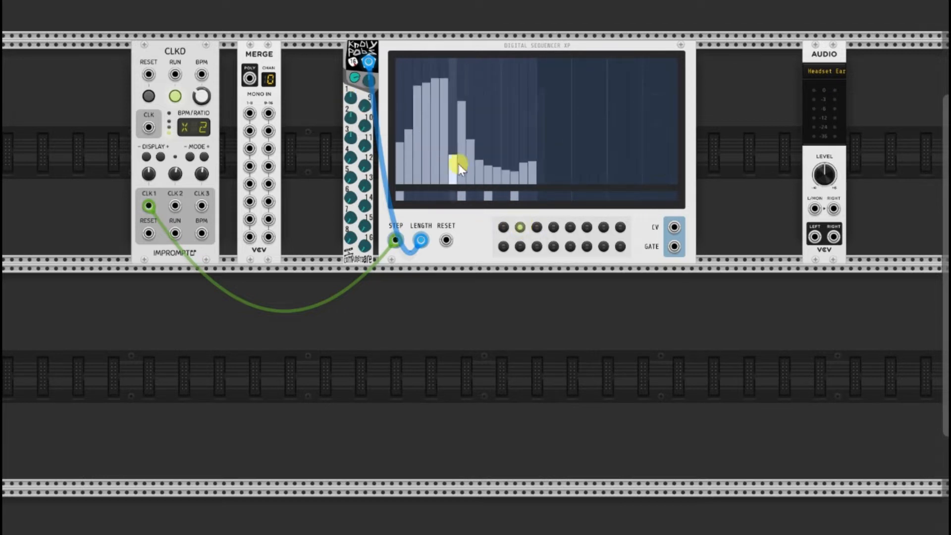
drag(351, 123, 351, 122)
drag(361, 48, 363, 69)
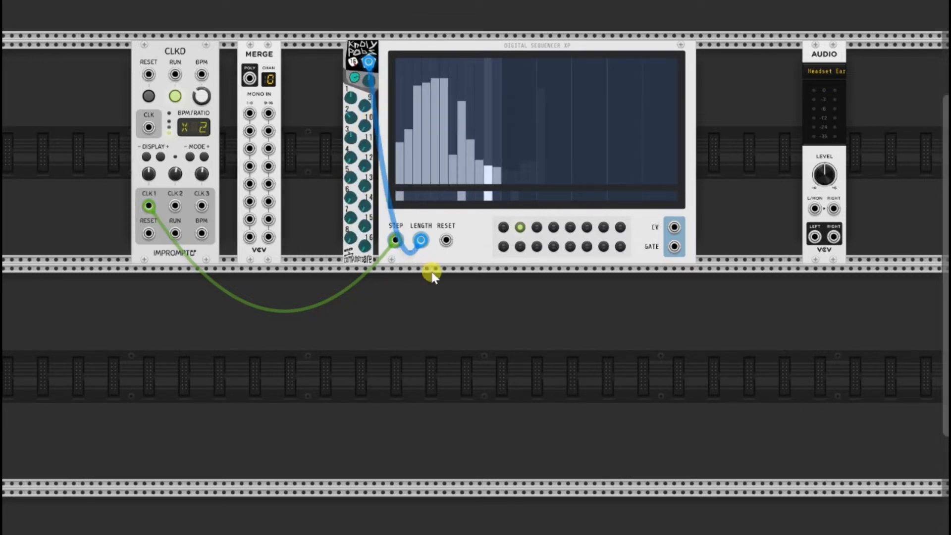
mouse_move(422, 247)
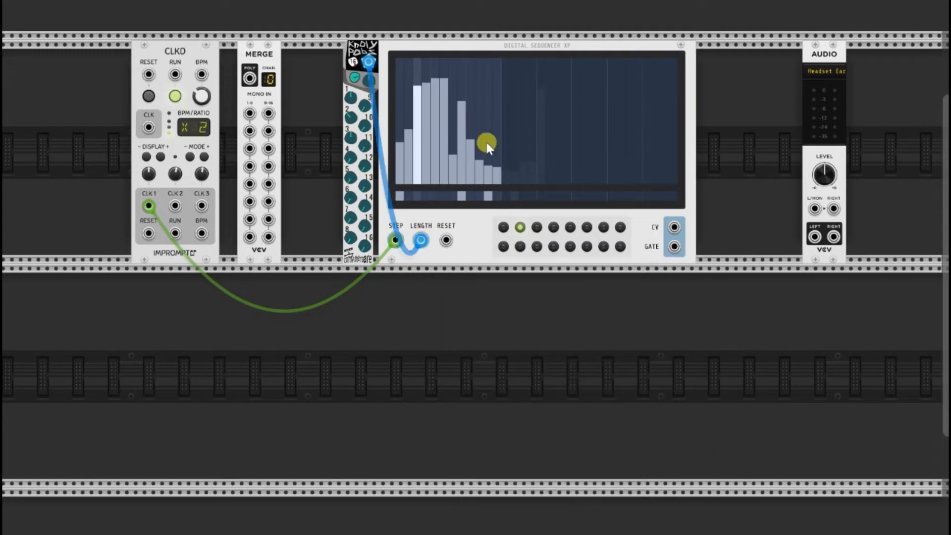
drag(421, 241, 417, 384)
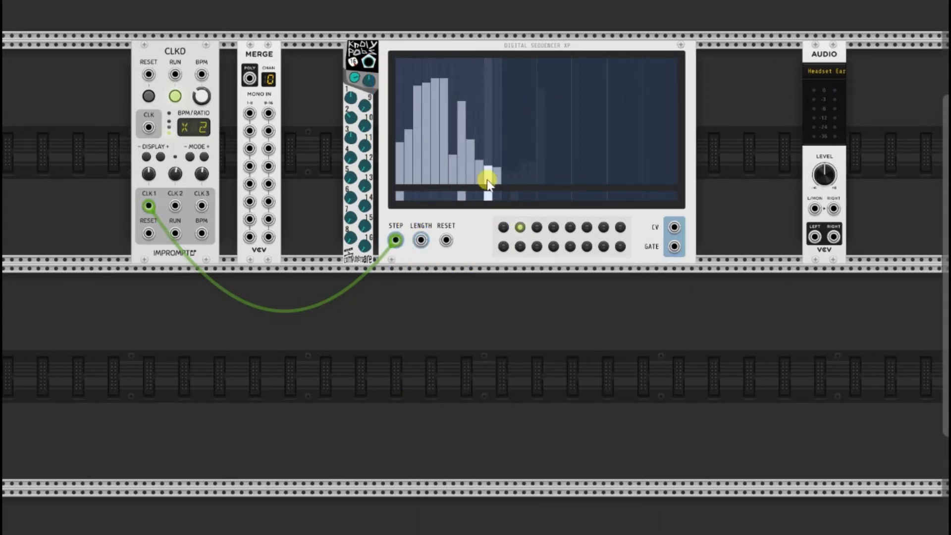
Route clock outputs 1 and 2 into Merge channels 1 and 2, and patch its polyphonic output into the sequencer's STEP input.
mouse_move(397, 240)
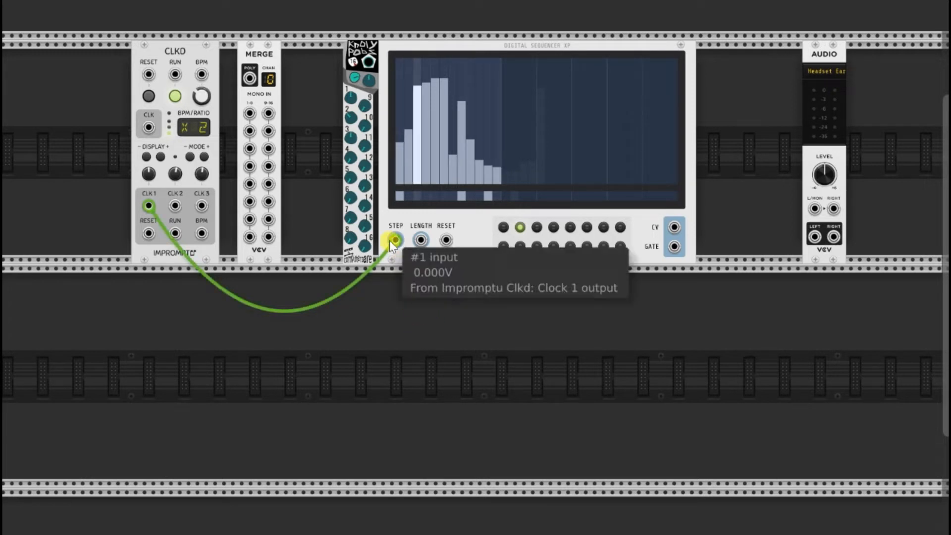
click(537, 227)
click(504, 229)
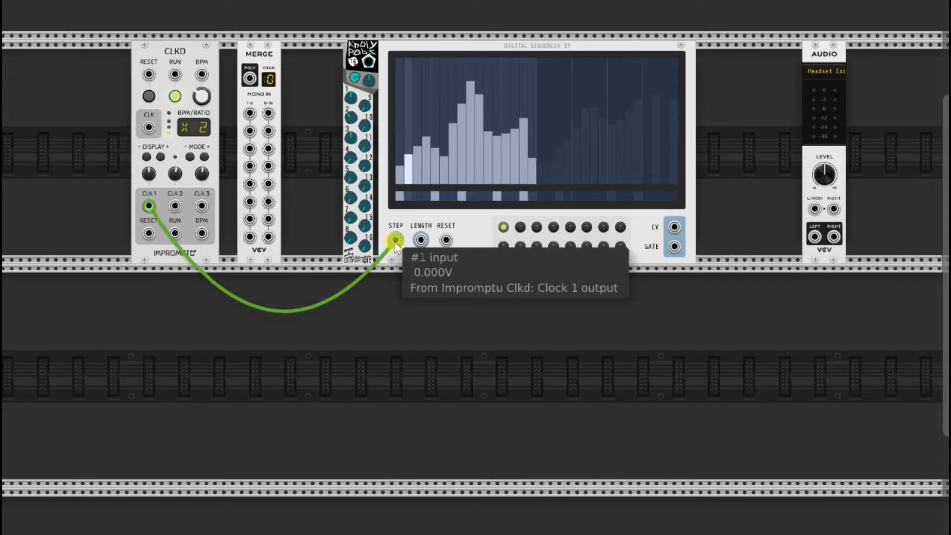
drag(395, 240, 249, 114)
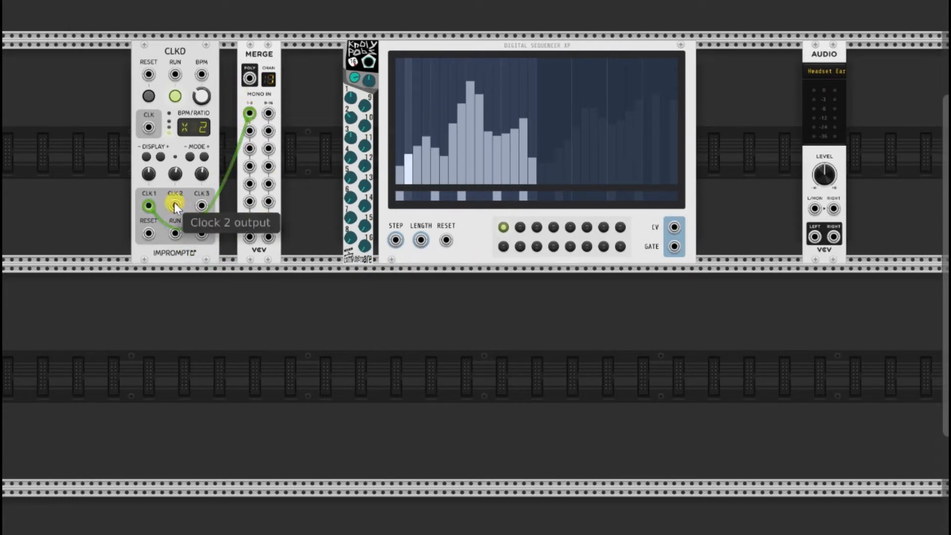
drag(174, 205, 250, 131)
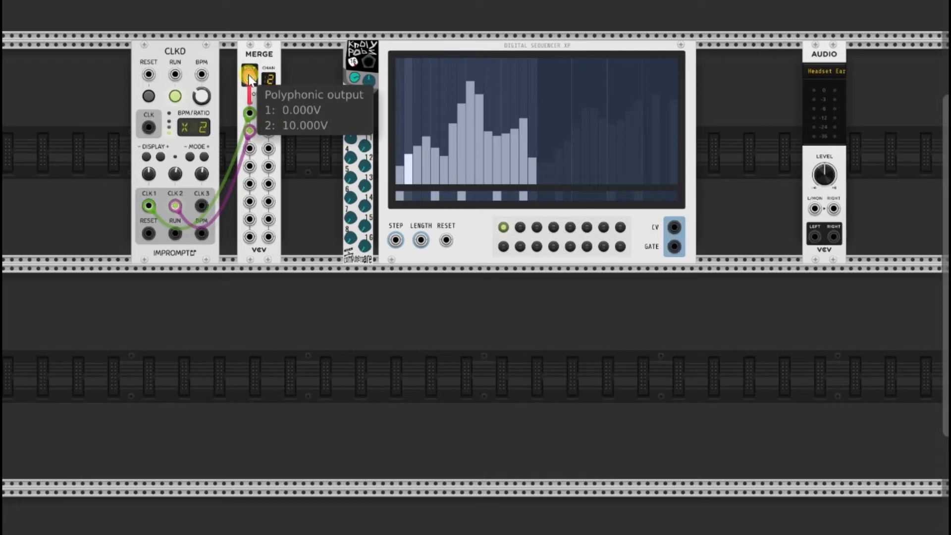
drag(250, 77, 396, 240)
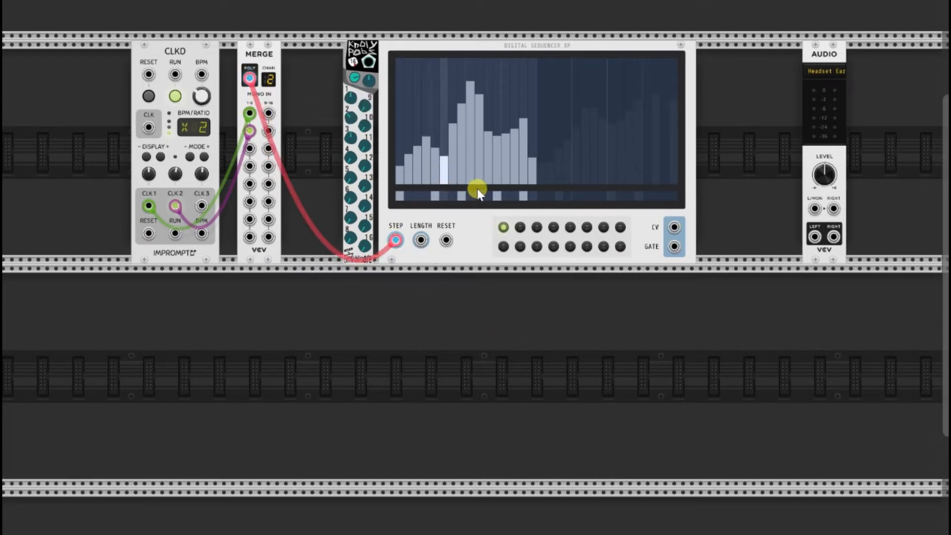
Check how sequences 2 and 3 advance under the merged clocks, and return to sequence 1.
click(520, 228)
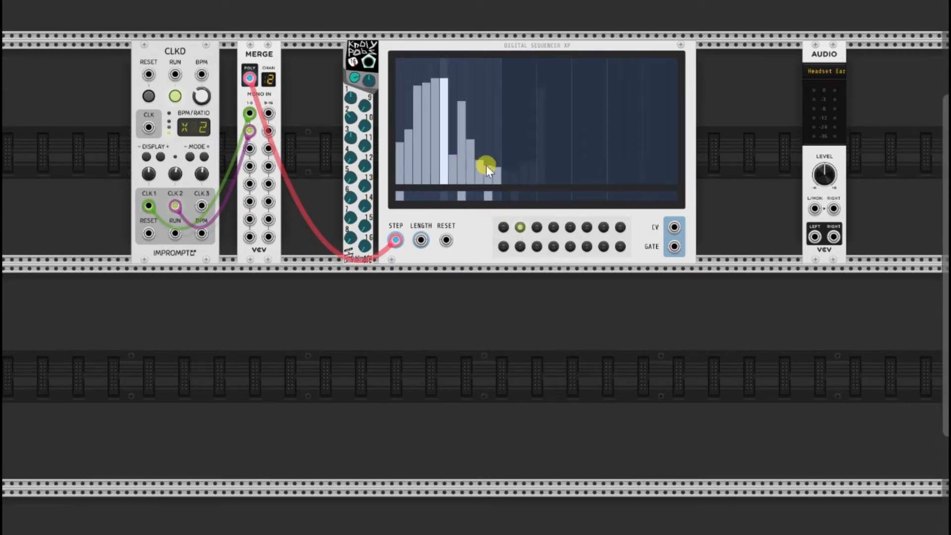
click(537, 228)
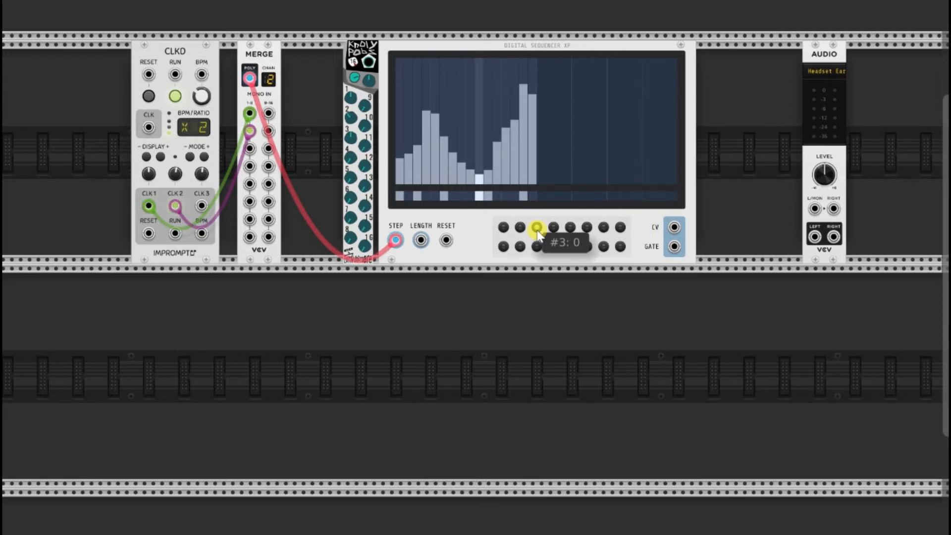
click(502, 228)
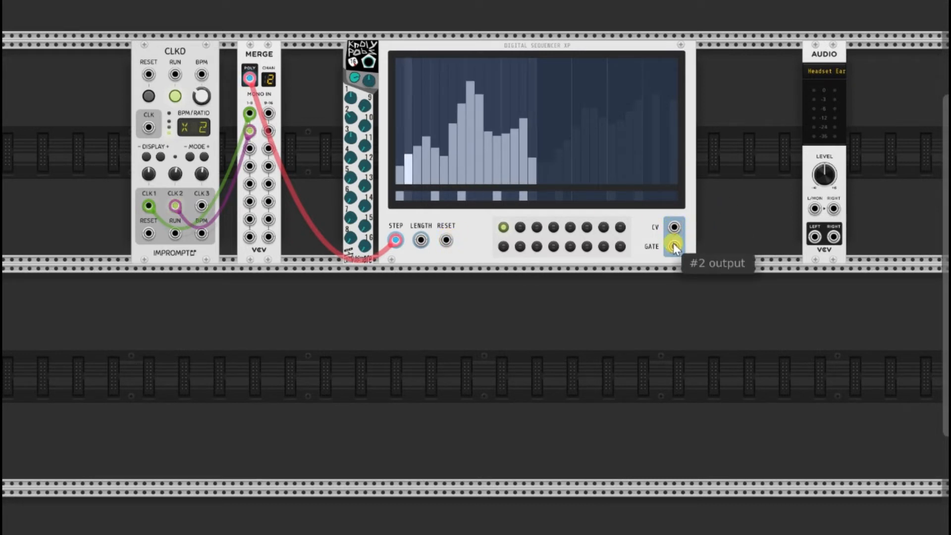
Add the VCV Split module beside the sequencer and patch the sequencer's CV output into its polyphonic input.
scroll(716, 427, down, 1)
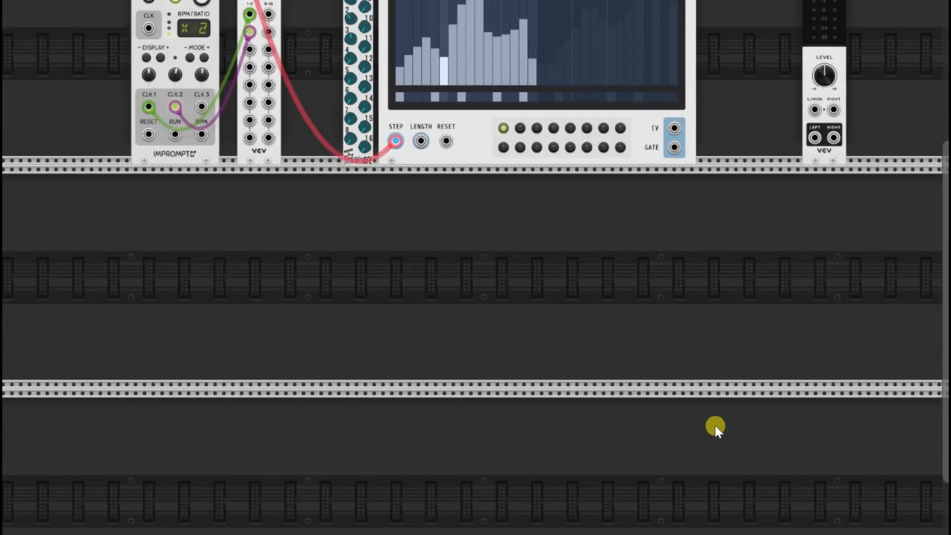
scroll(716, 427, up, 2)
scroll(715, 427, down, 1)
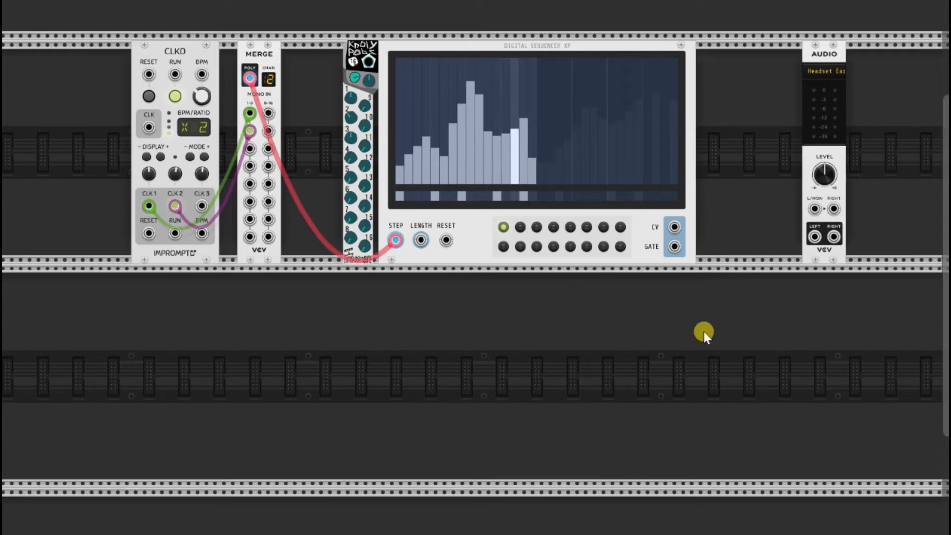
scroll(702, 333, right, 5)
scroll(476, 149, left, 3)
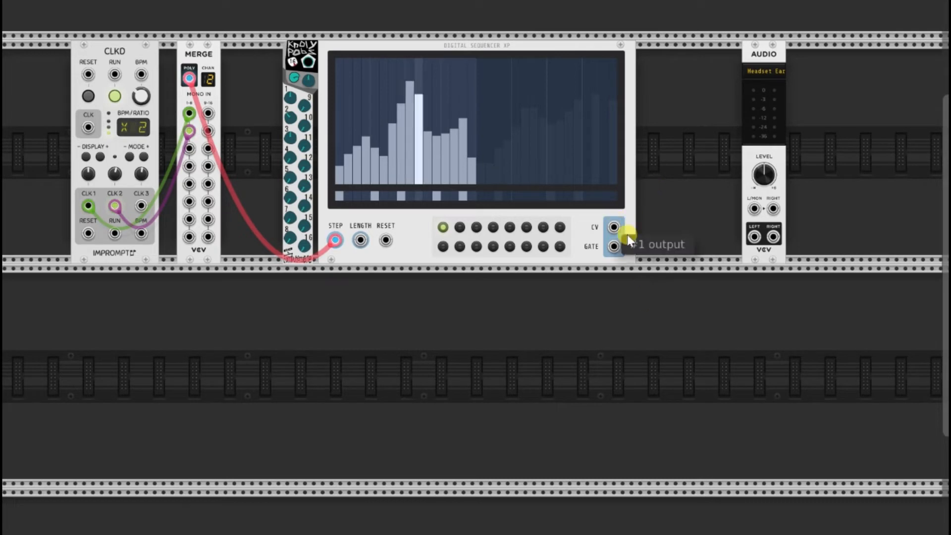
right_click(644, 304)
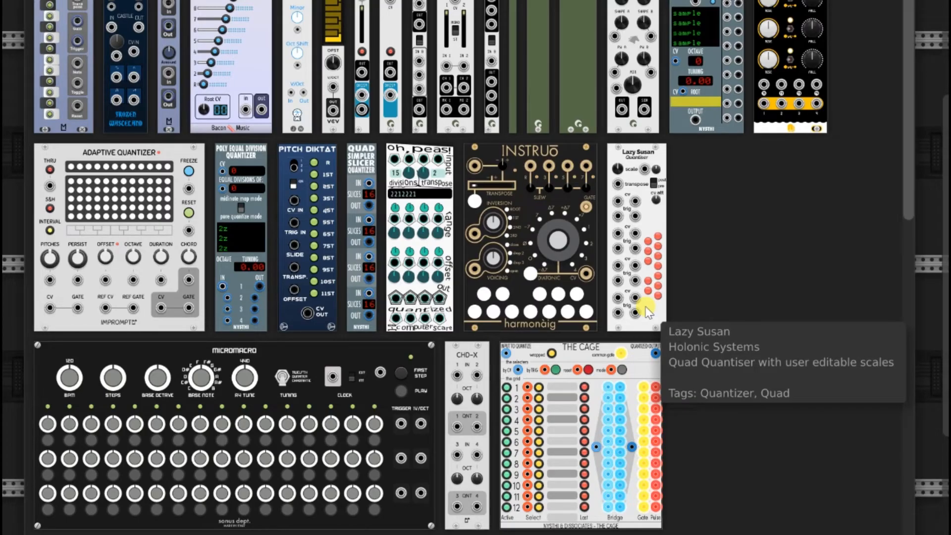
scroll(647, 311, down, 10)
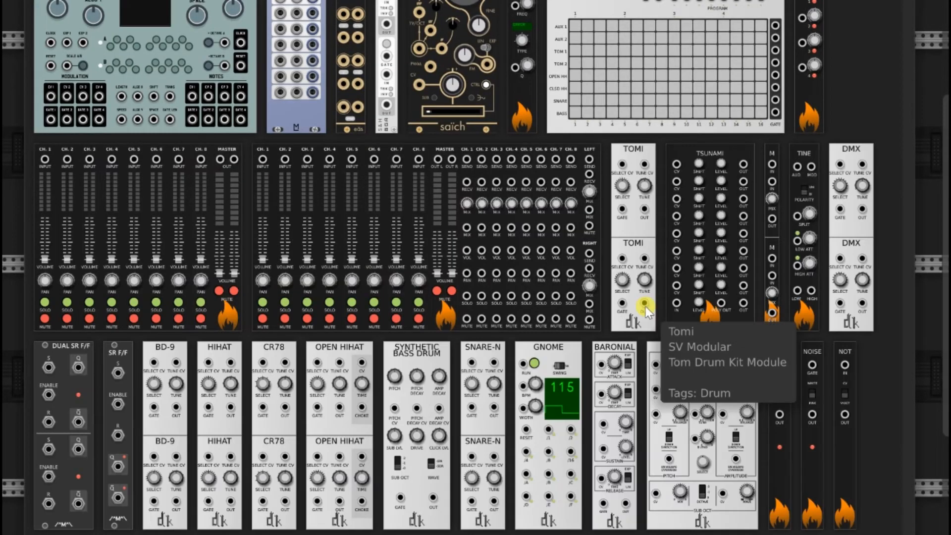
scroll(647, 311, down, 10)
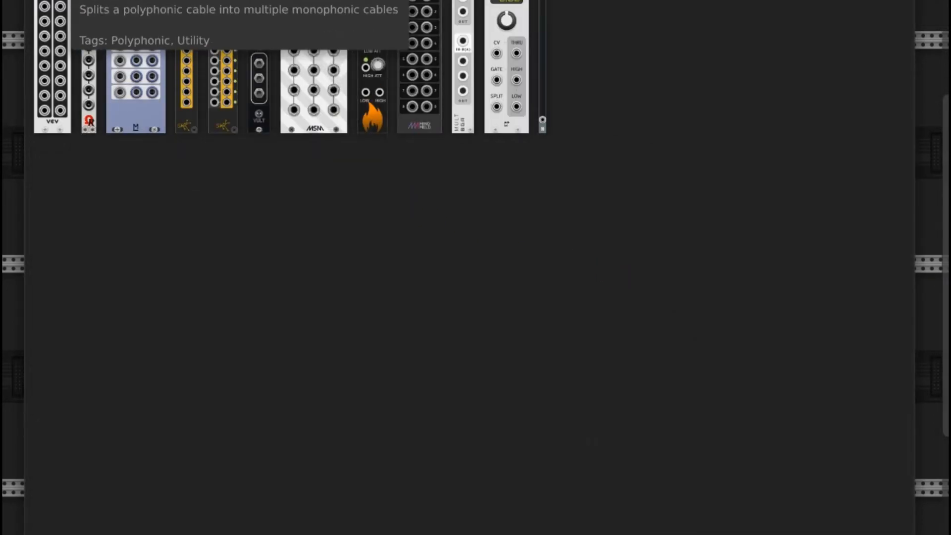
click(63, 3)
drag(652, 283, 650, 108)
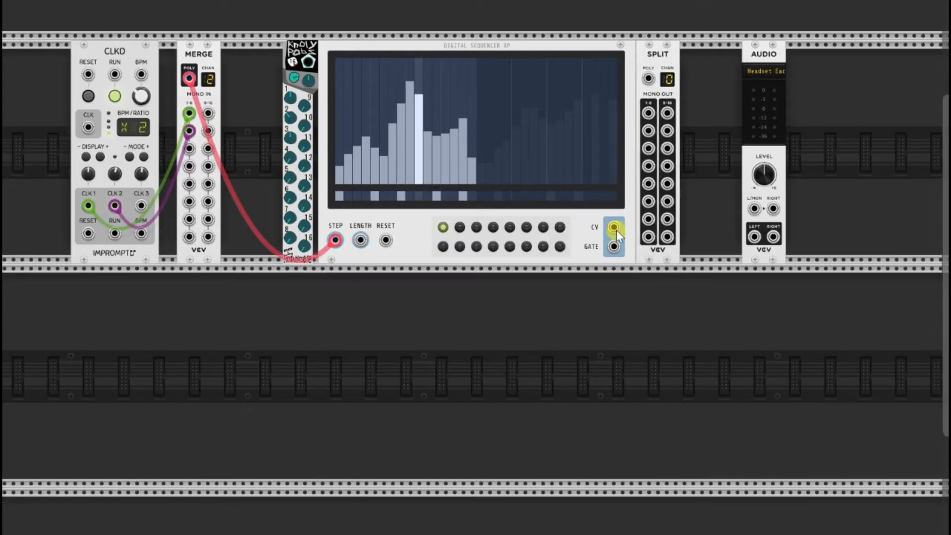
drag(614, 227, 648, 78)
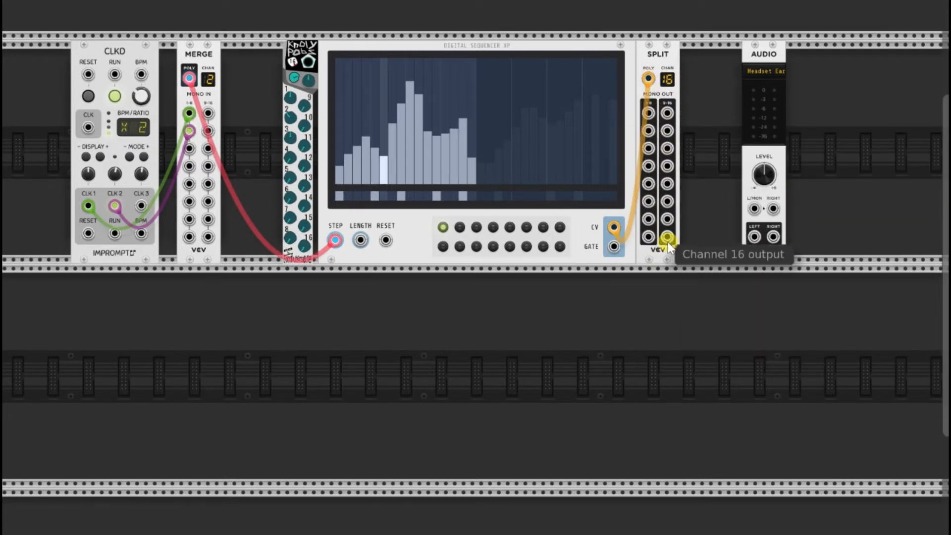
Add the Voxglitch Digital Programmer below the sequencer and draw raised values on its channels 10 to 13.
right_click(482, 311)
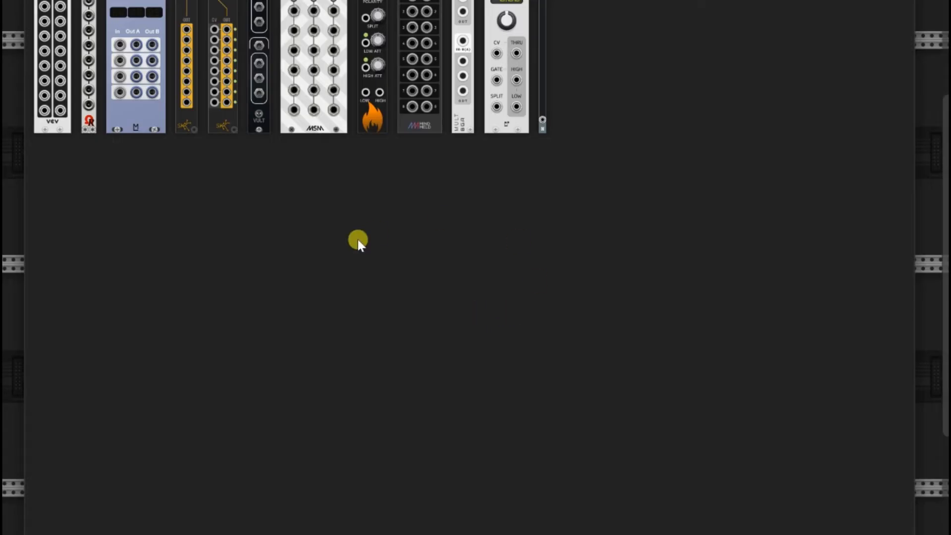
text(dig)
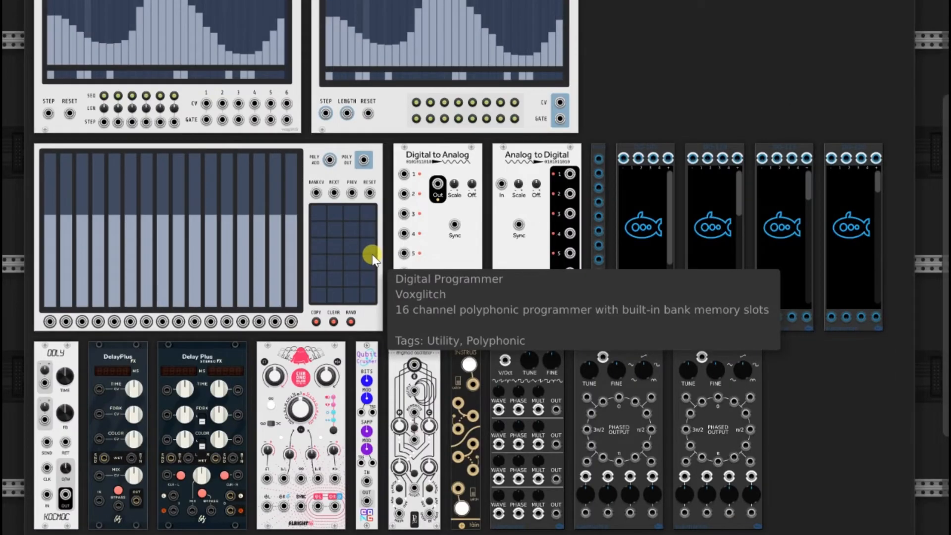
click(305, 168)
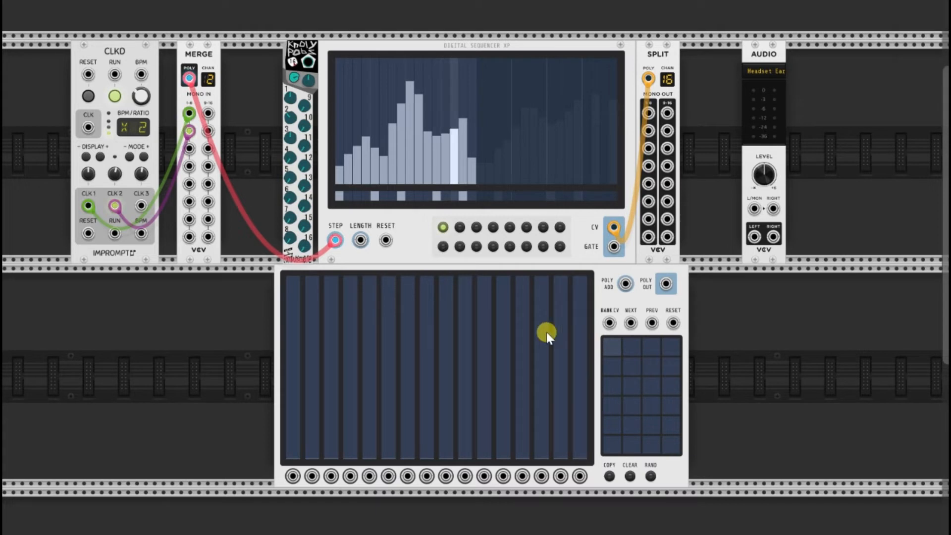
drag(524, 342, 466, 320)
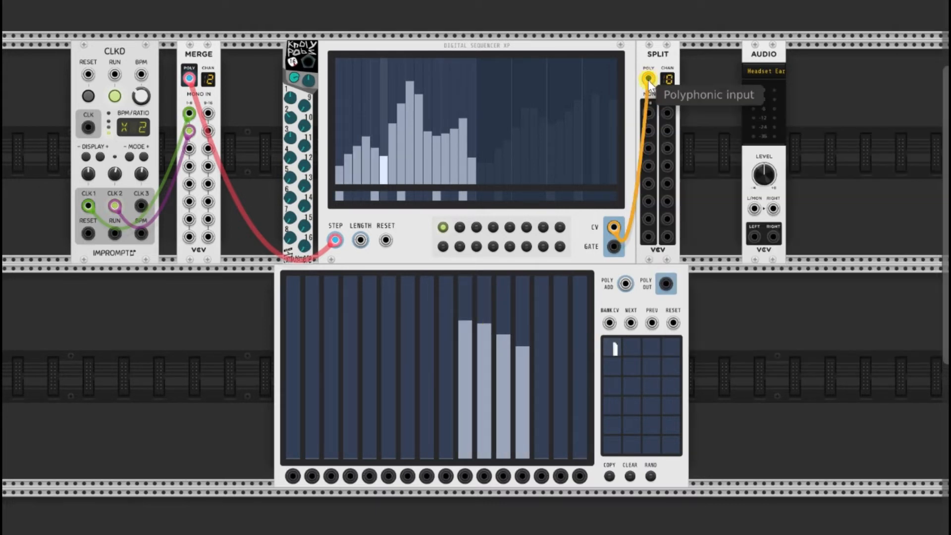
Try moving the CV cable from Split to the Digital Programmer's POLY ADD input, and remove both the cable and the Digital Programmer.
drag(648, 79, 625, 283)
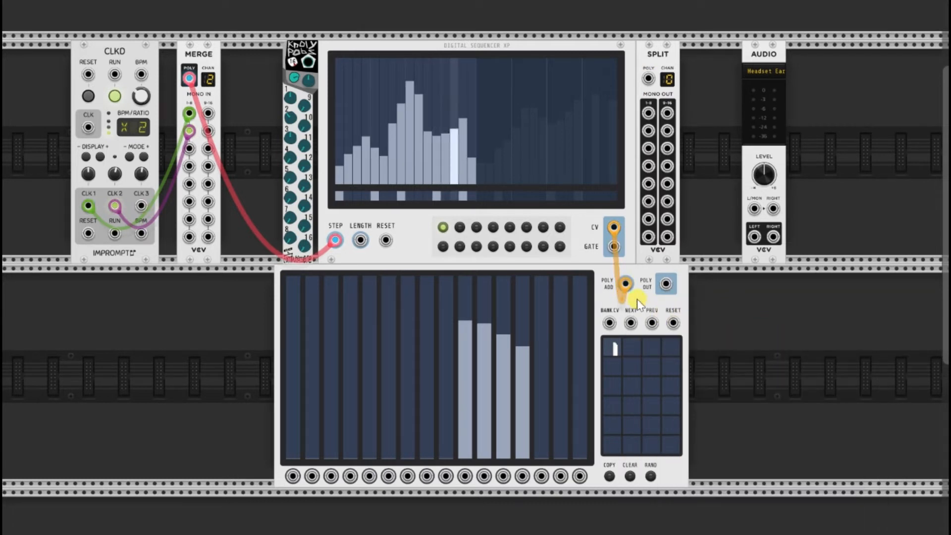
drag(625, 283, 742, 427)
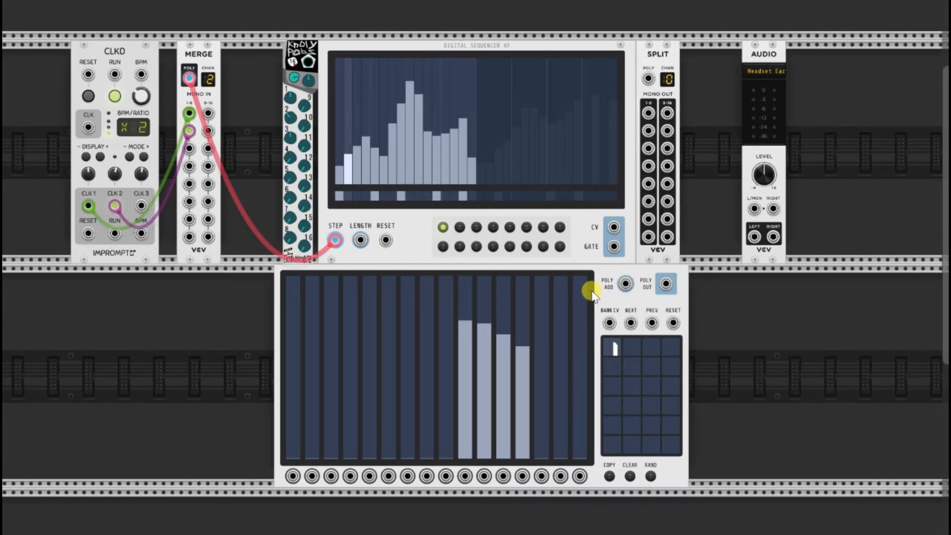
right_click(607, 284)
click(659, 495)
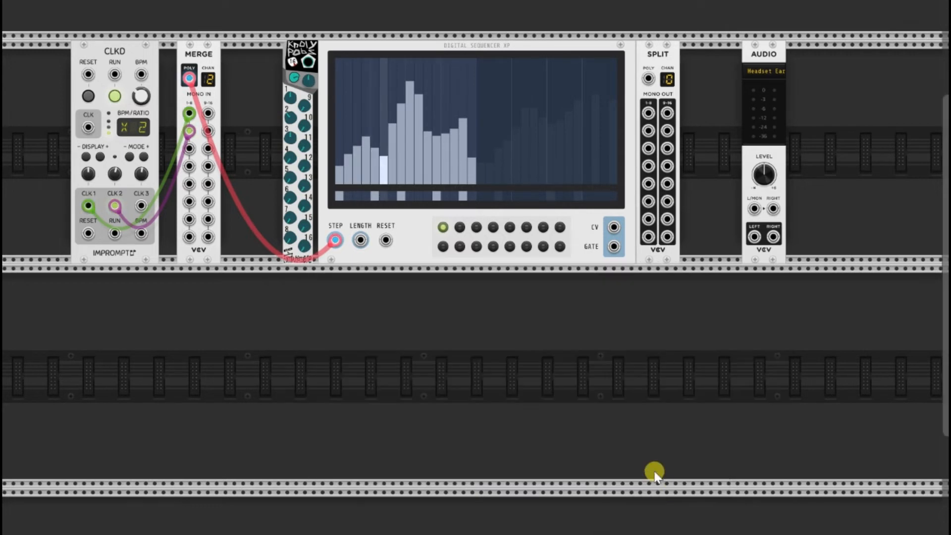
Review the output range options for Sequencer #1 and set its snap to 8.
right_click(412, 231)
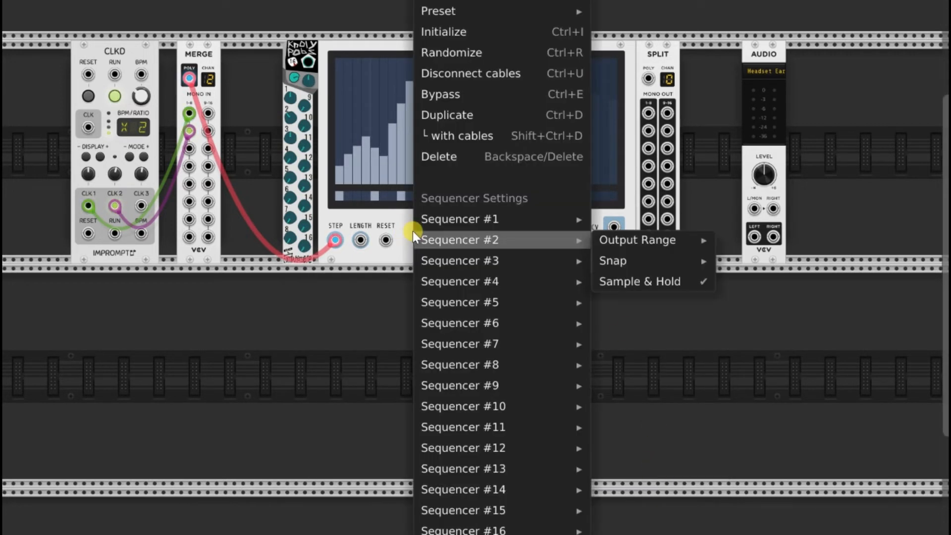
mouse_move(421, 219)
mouse_move(664, 218)
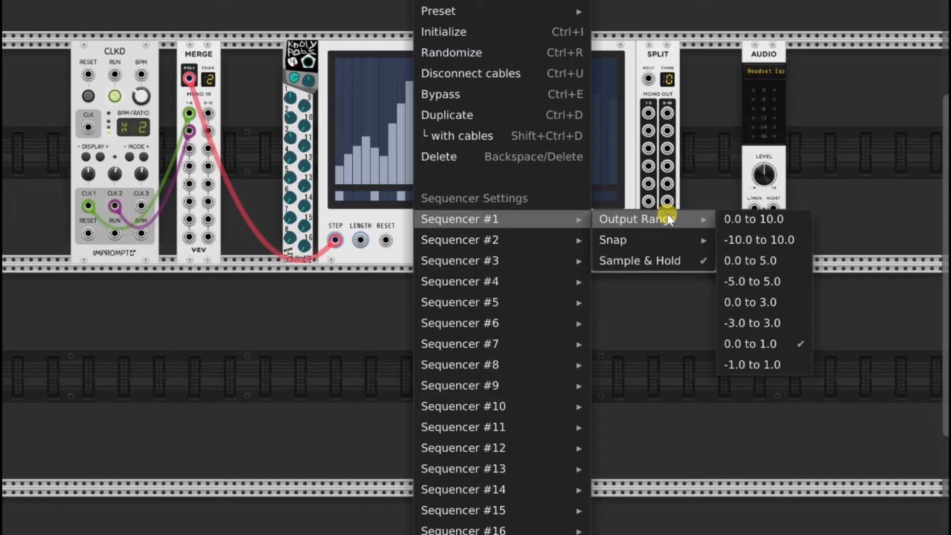
mouse_move(661, 242)
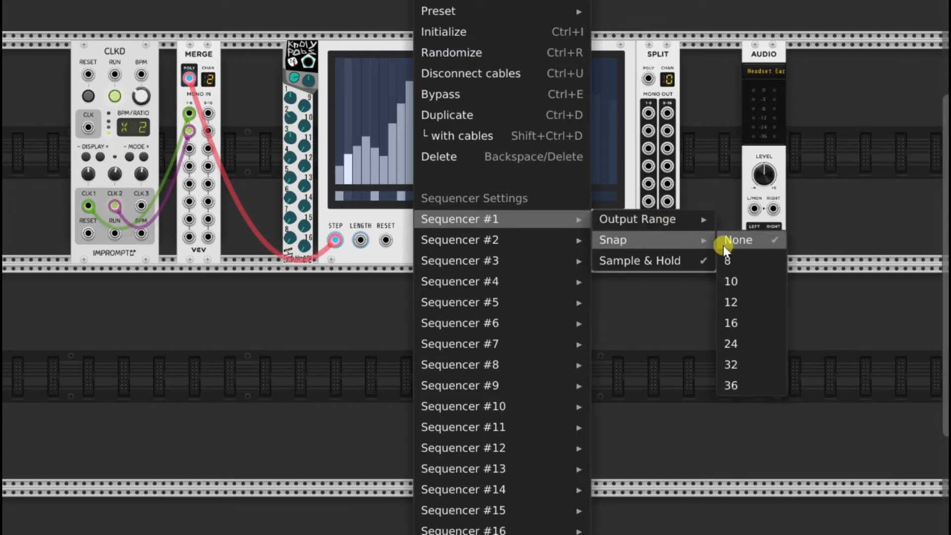
click(728, 259)
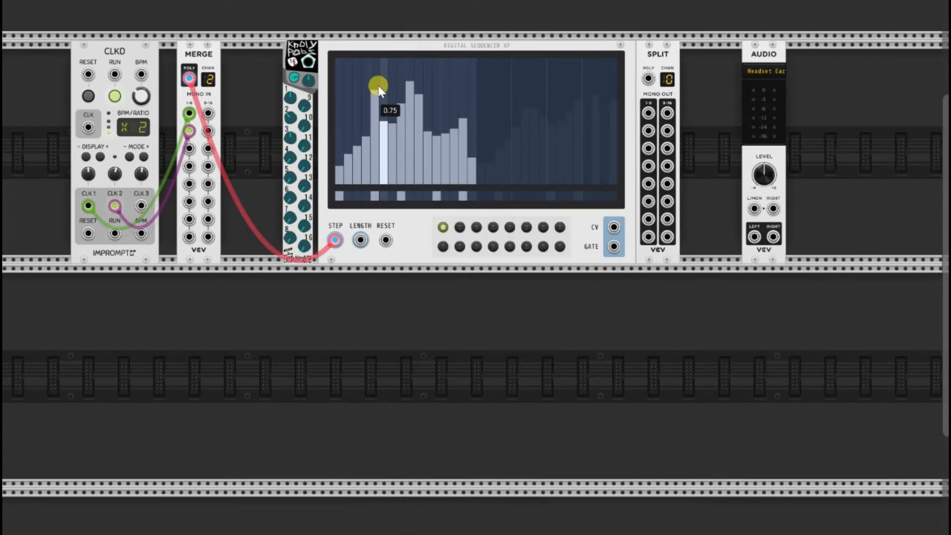
Examine the Sample & Hold setting of Sequencer #1 and leave the sequencer's settings.
right_click(579, 219)
mouse_move(655, 218)
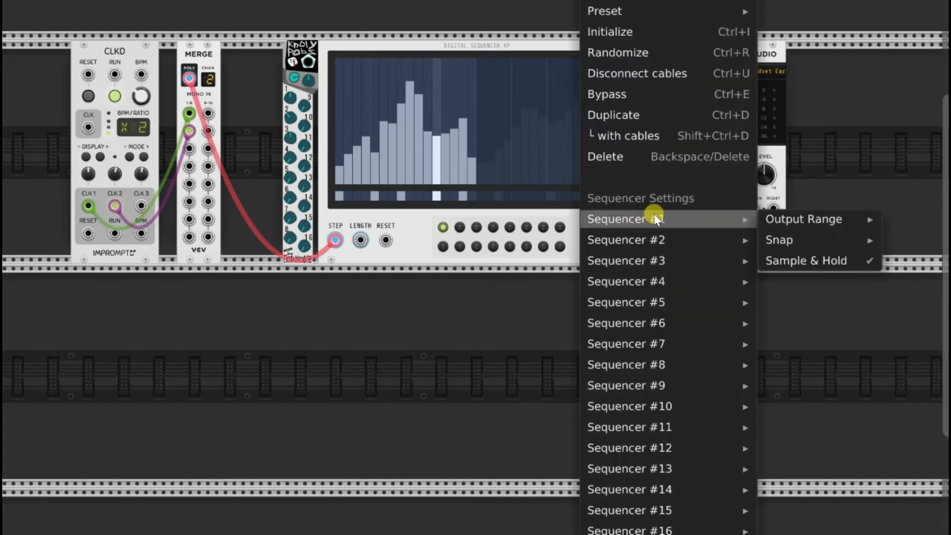
click(847, 259)
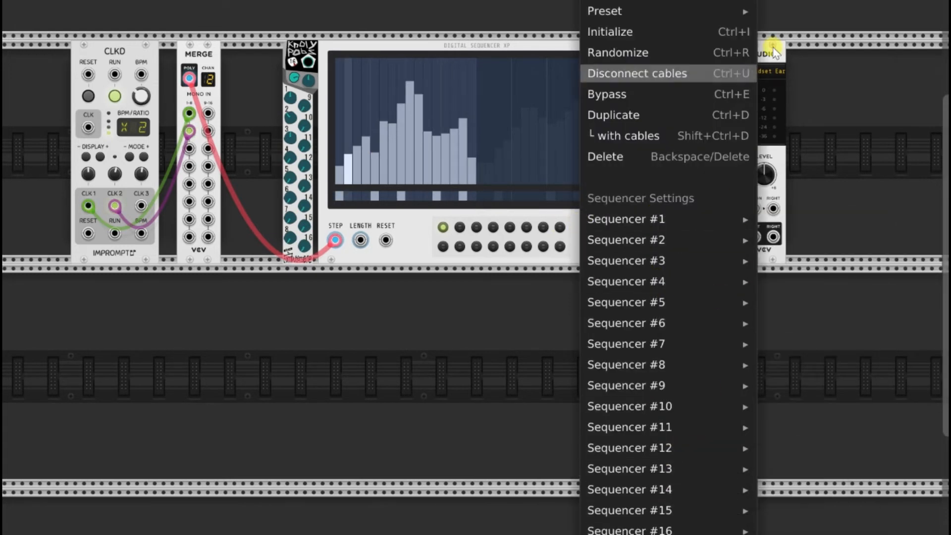
click(851, 85)
Examine the list of per-sequence settings for Sequencers #1 to #16 on the Digital Sequencer XP.
scroll(793, 211, down, 2)
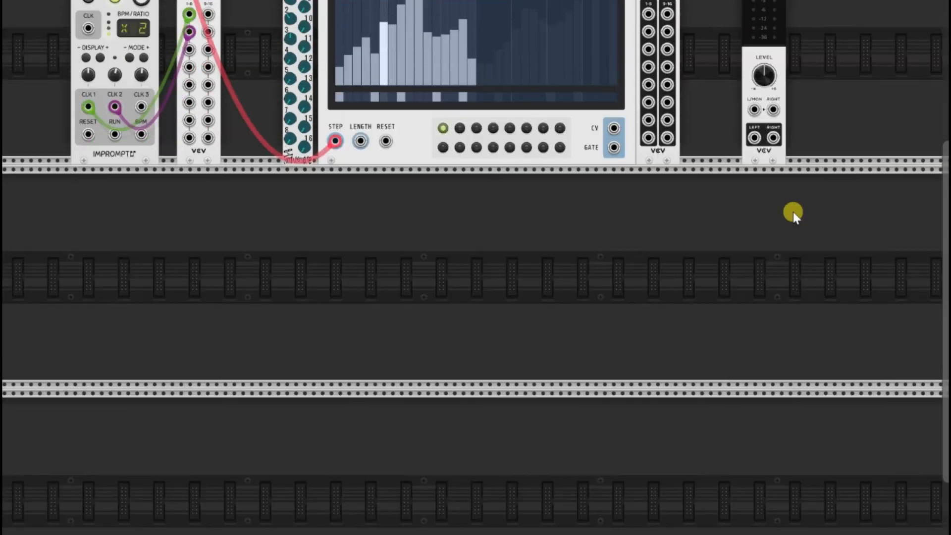
right_click(578, 130)
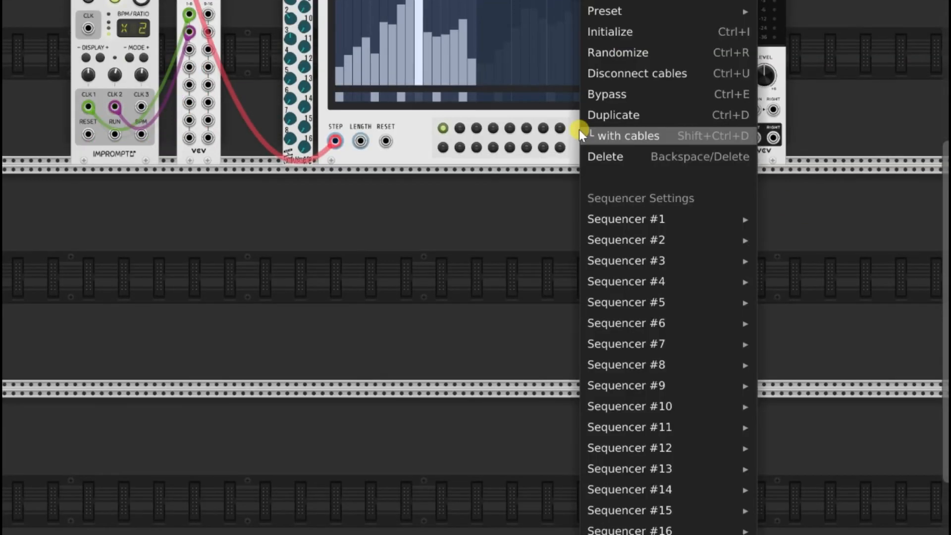
mouse_move(723, 261)
click(757, 238)
scroll(671, 258, down, 2)
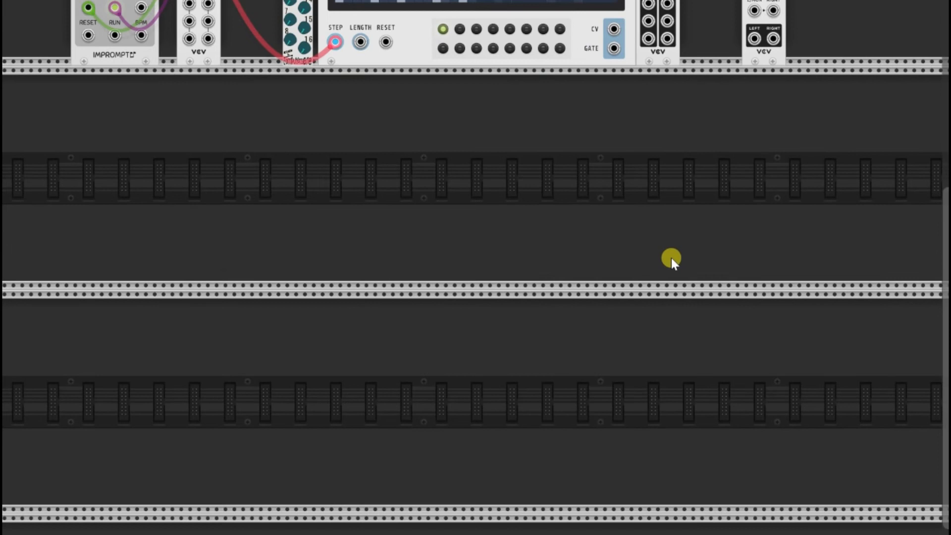
right_click(578, 40)
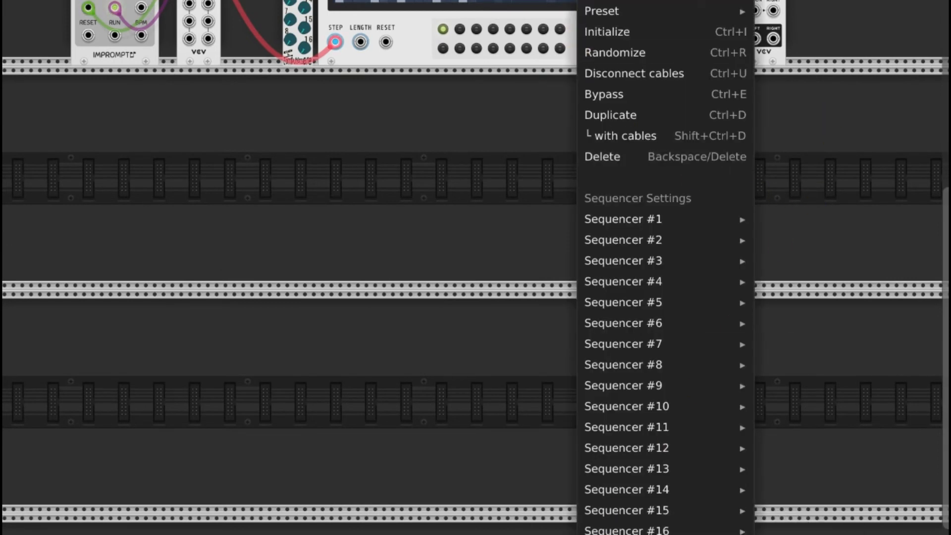
click(827, 203)
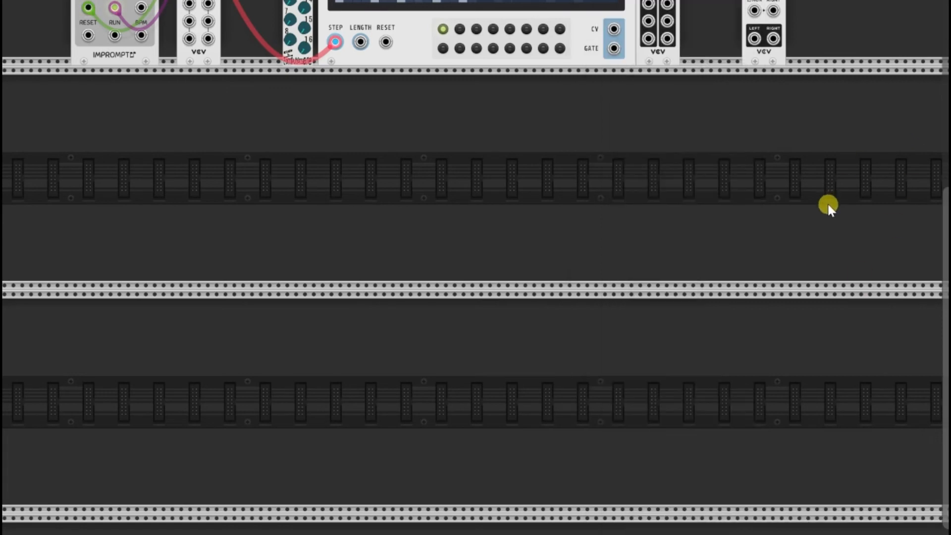
scroll(709, 285, up, 3)
scroll(710, 285, up, 2)
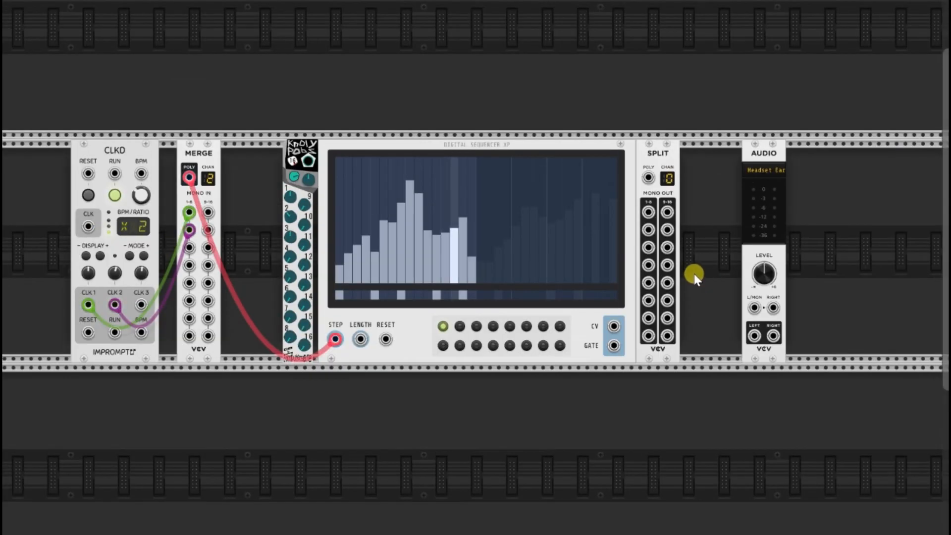
Select sequence 2 and patch the Knoly Pobs polyphonic output into the sequencer's LENGTH input.
scroll(694, 275, down, 2)
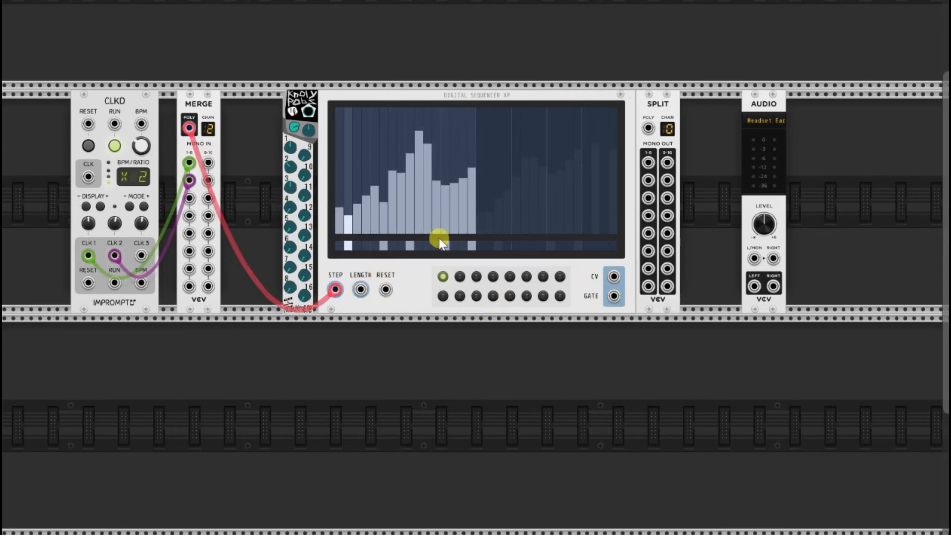
click(460, 277)
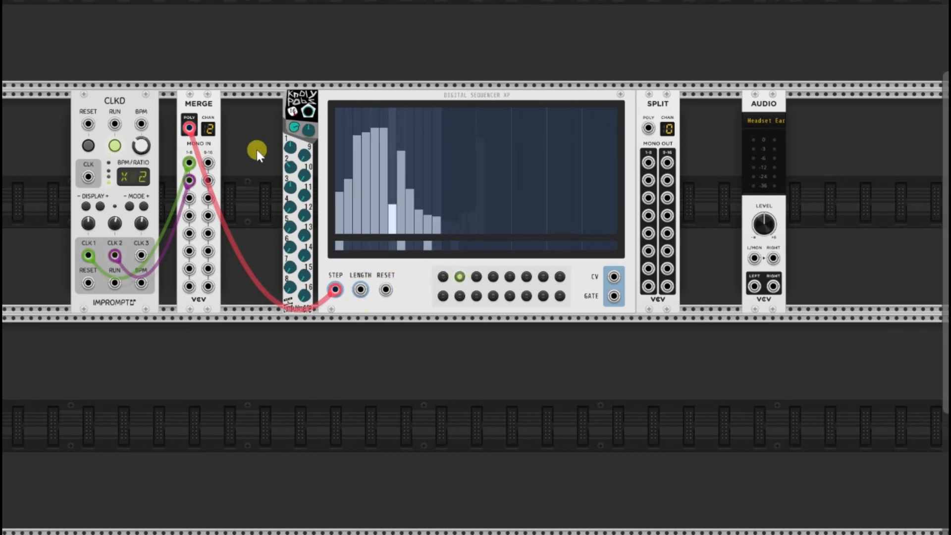
drag(307, 111, 361, 289)
Lengthen sequence 2 by raising Knoly Pobs knob 2, and draw values across its added steps.
drag(290, 167, 291, 109)
mouse_move(492, 204)
mouse_down()
mouse_move(594, 173)
mouse_move(614, 155)
mouse_up()
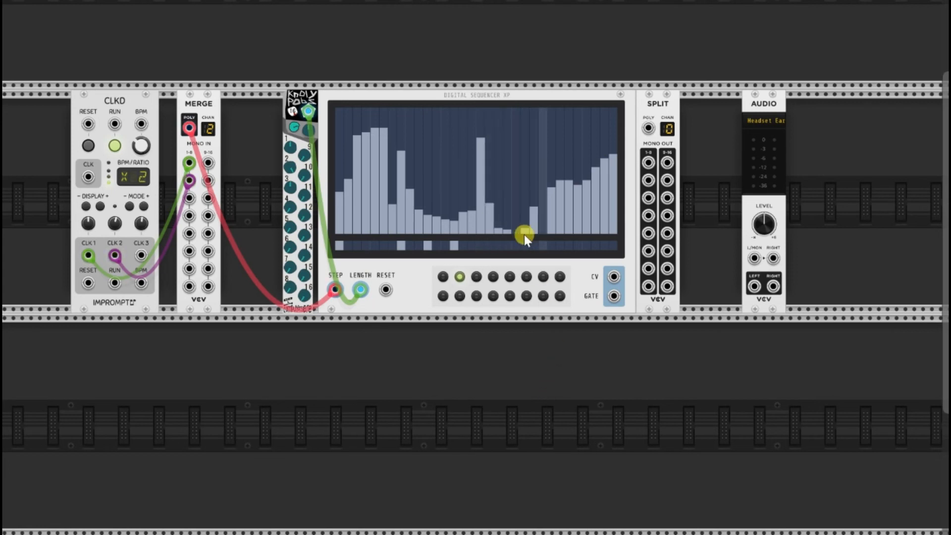